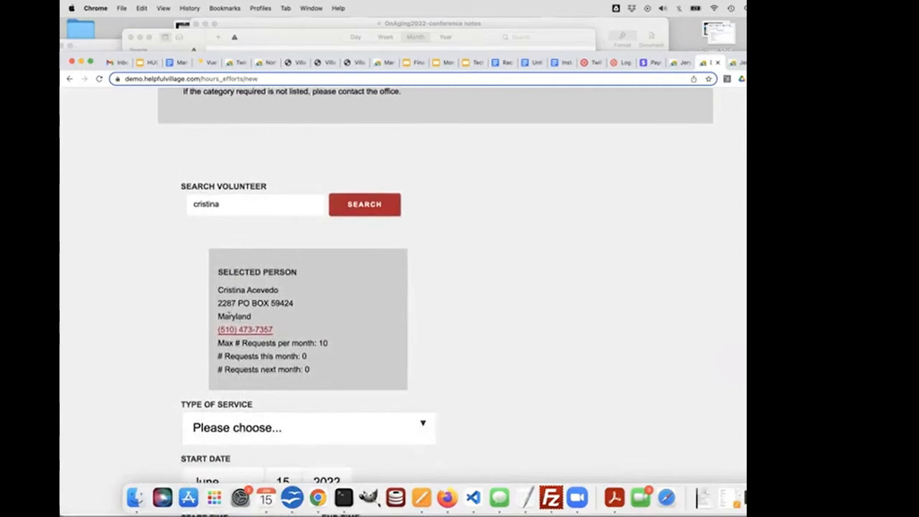
- Set the type of service to Answering Phones for the selected volunteer's office hours entry
scroll(313, 324, down, 2)
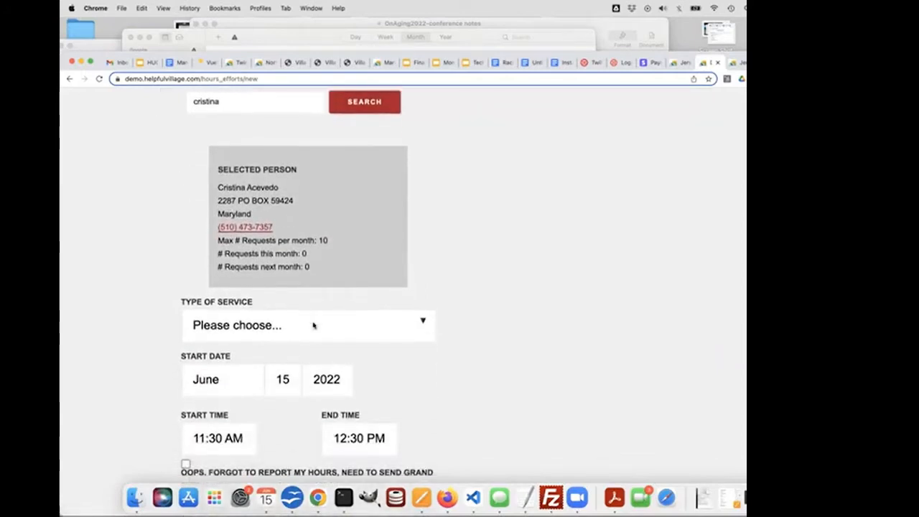
click(312, 325)
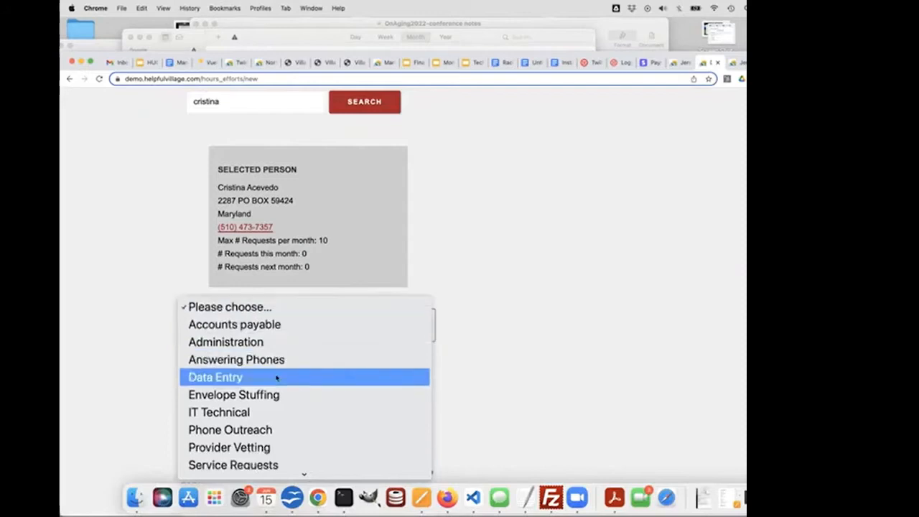
scroll(276, 379, down, 1)
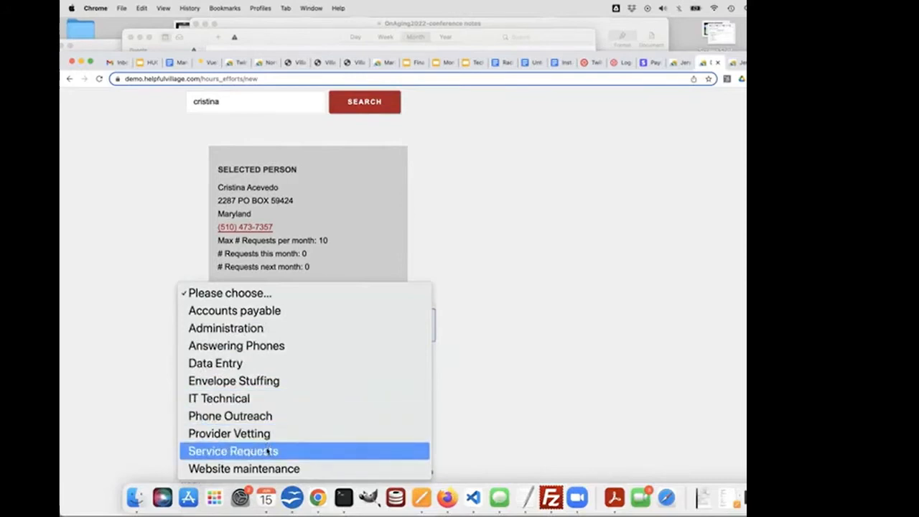
click(262, 348)
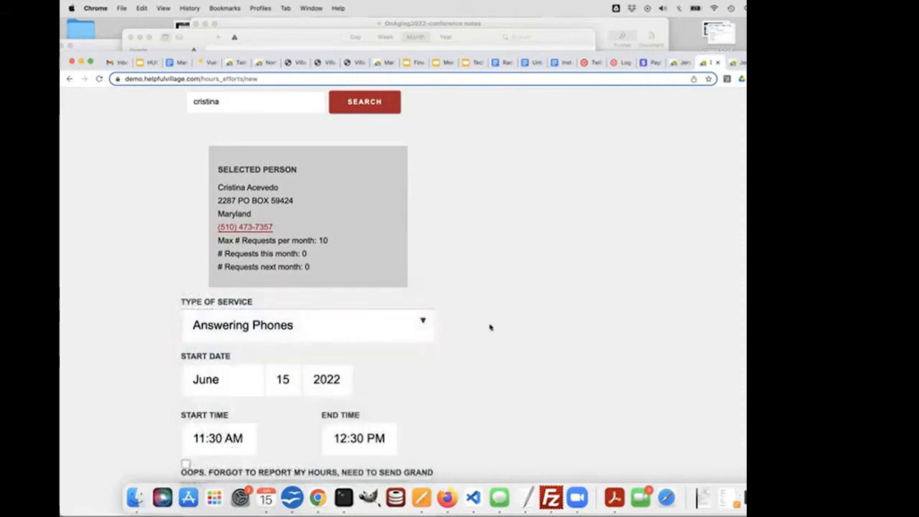
- Set the entry's start day to June 14, 2022 and its end time to 1:00 PM
scroll(490, 325, down, 1)
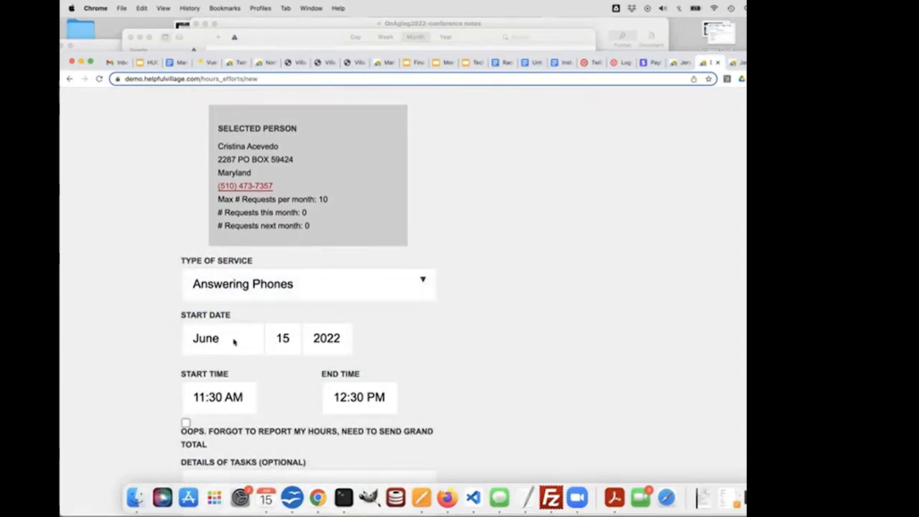
click(281, 340)
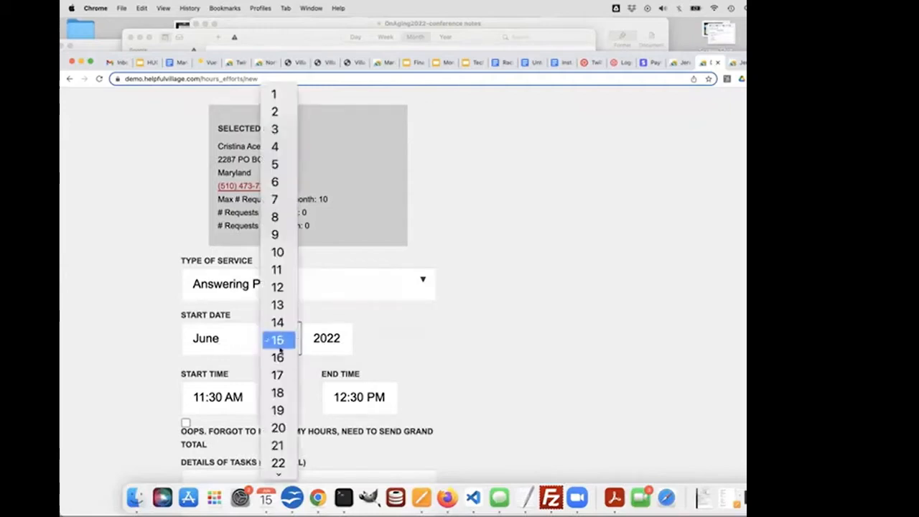
click(277, 322)
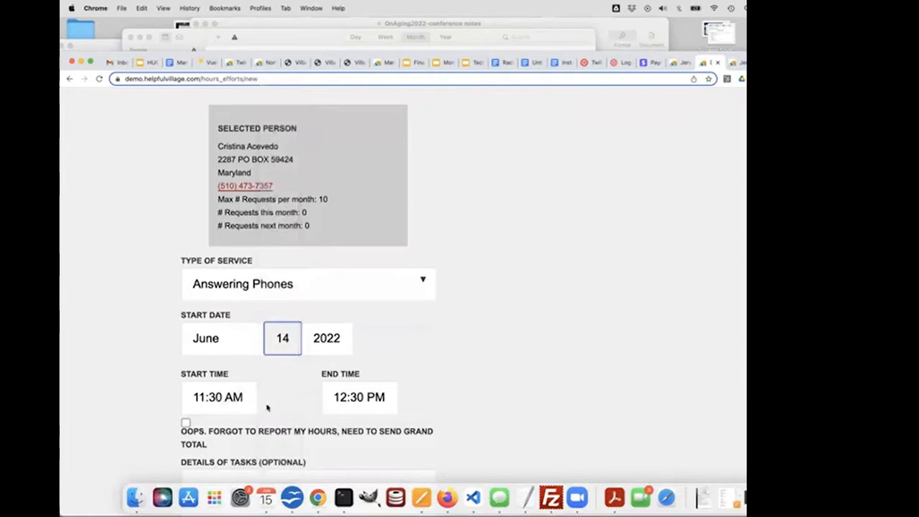
scroll(433, 410, down, 1)
click(362, 343)
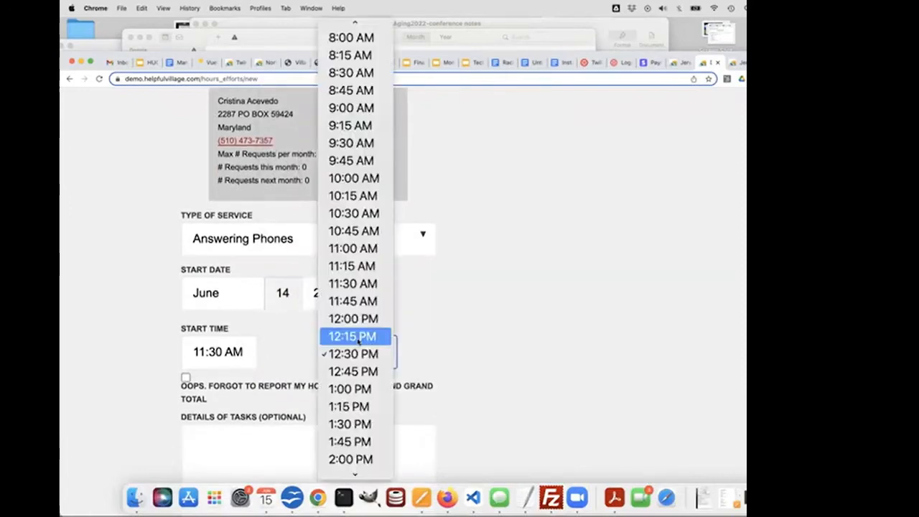
click(355, 389)
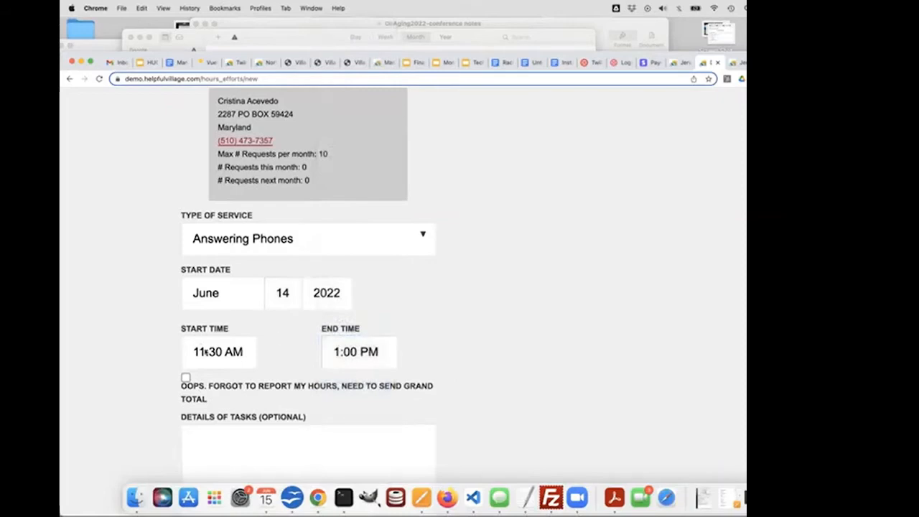
- Enter "She answered calls from her home." as the details of tasks
scroll(269, 421, down, 3)
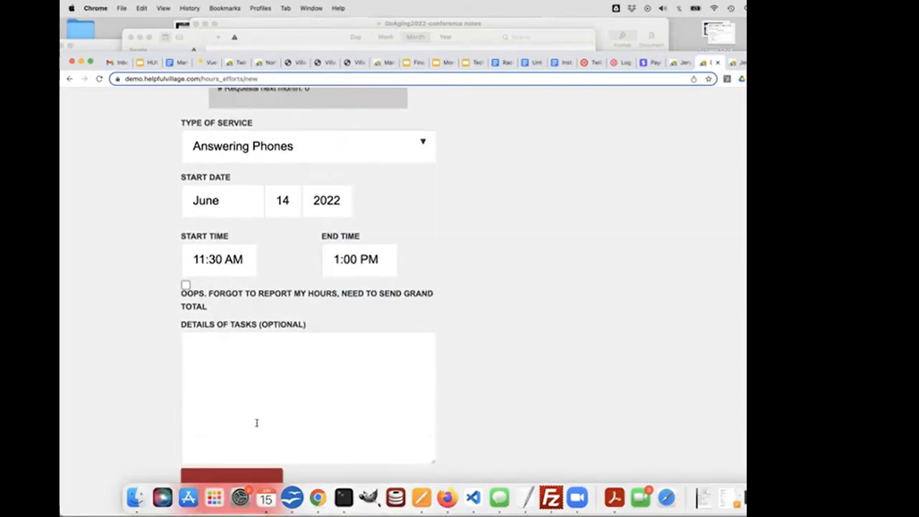
click(283, 373)
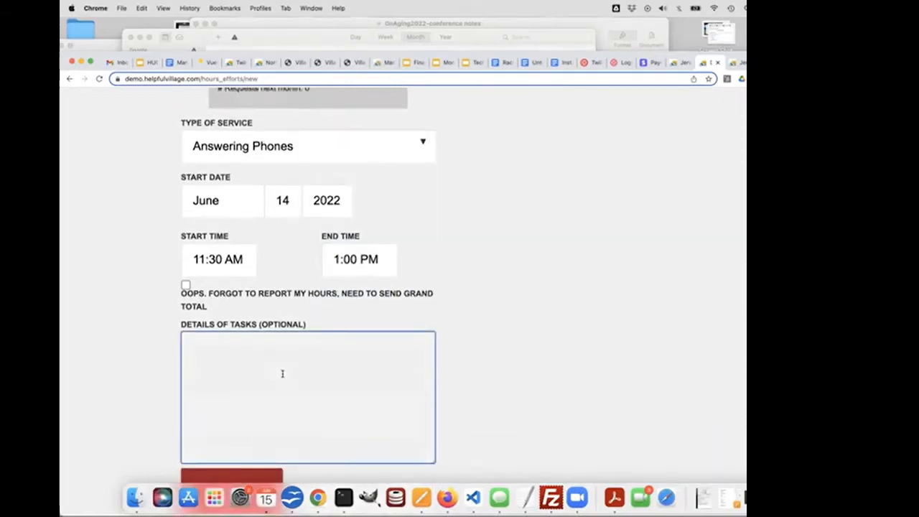
text(She answer)
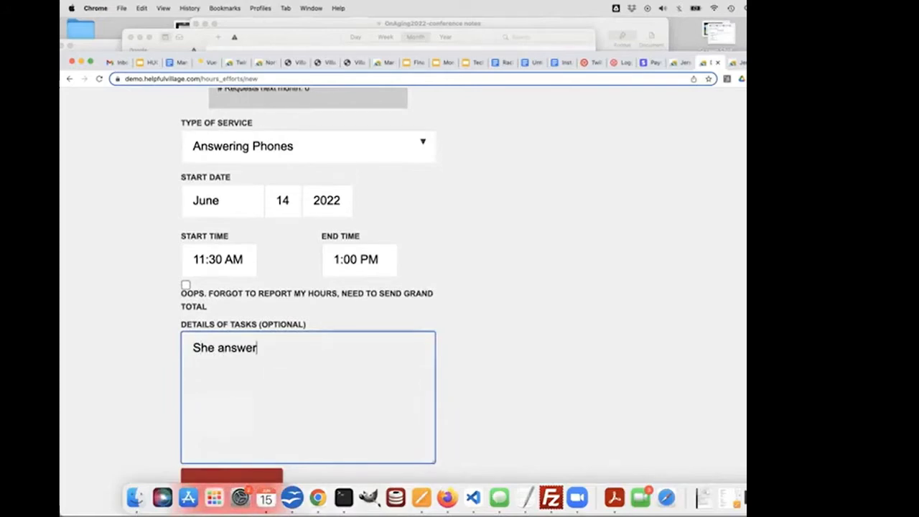
text(ed calls fr)
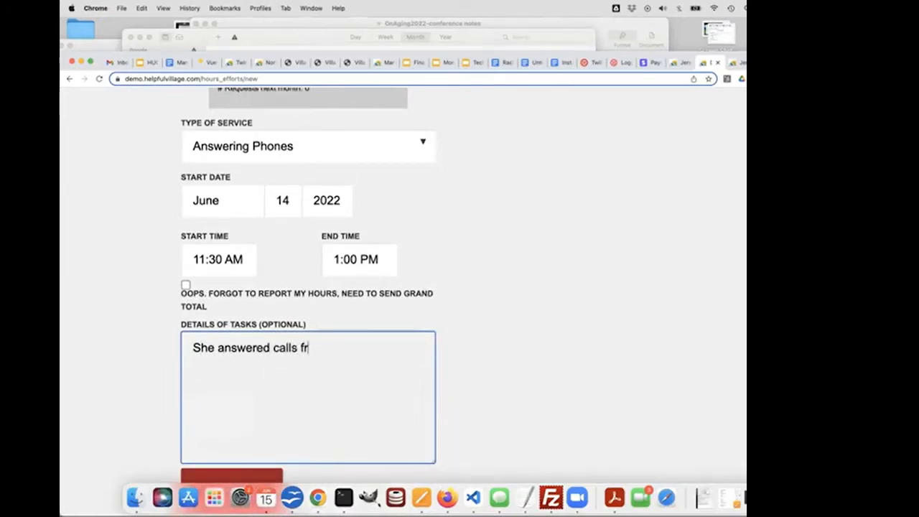
text(onm)
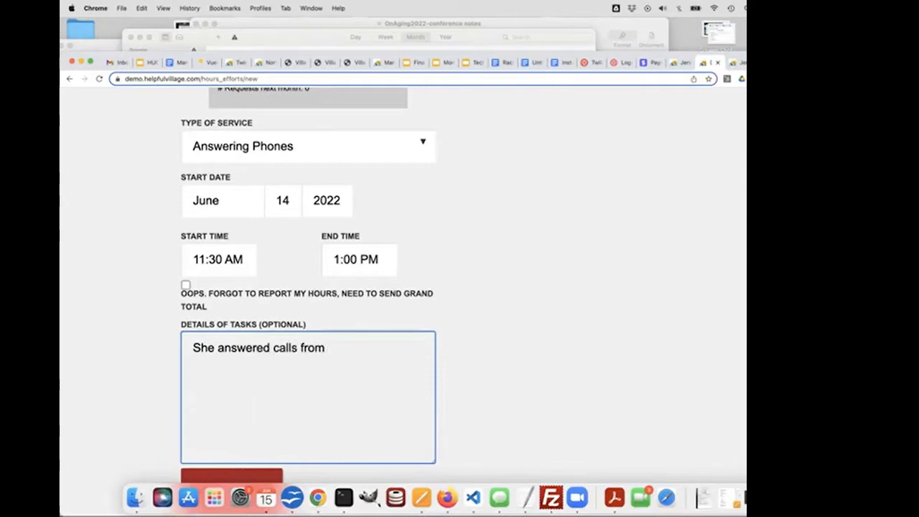
text( her home.)
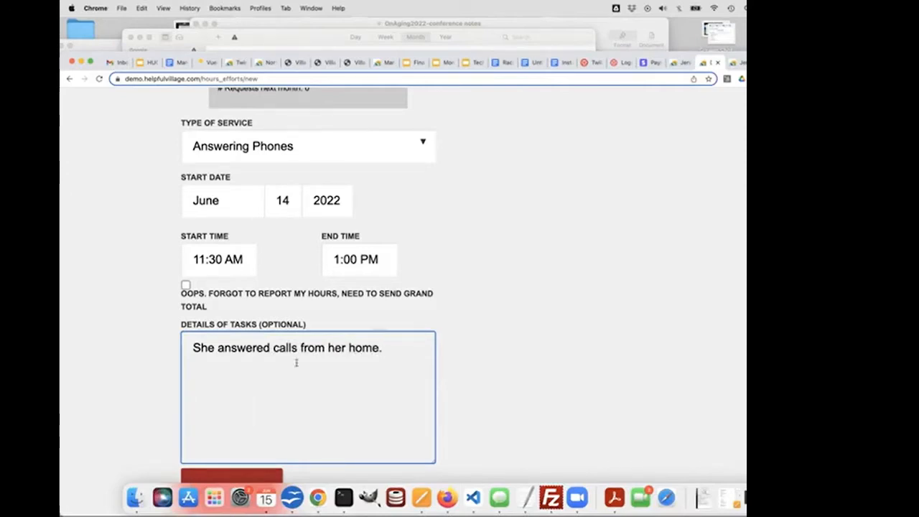
scroll(292, 347, down, 1)
scroll(205, 351, down, 1)
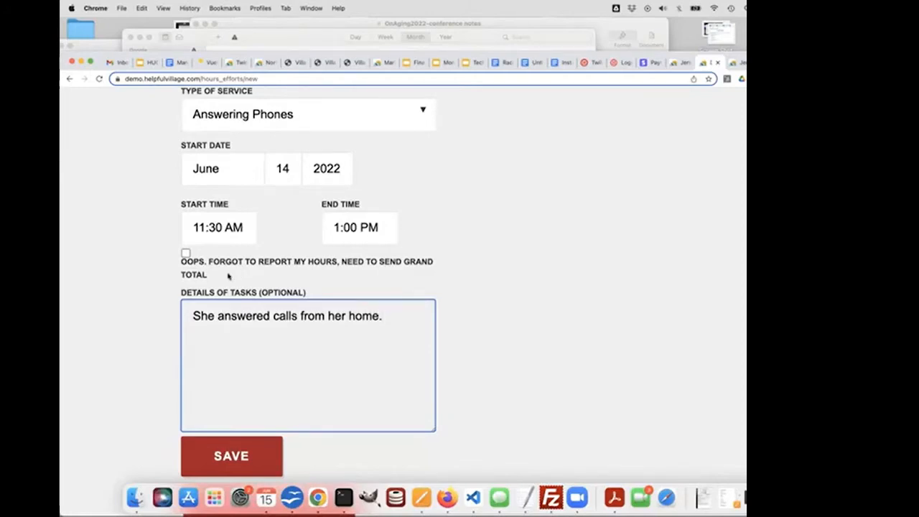
- Try the grand-total option with a reported duration of 14 hours, and return to start and end times
click(185, 252)
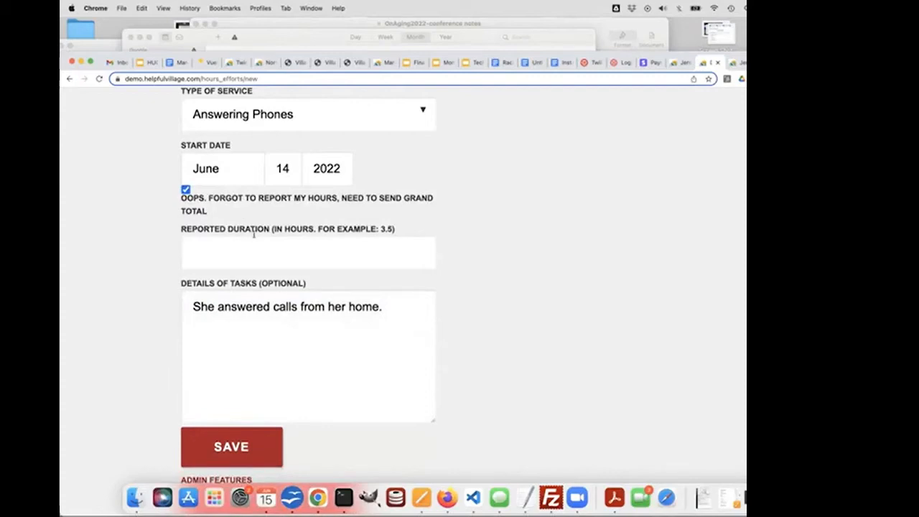
click(307, 260)
text(14)
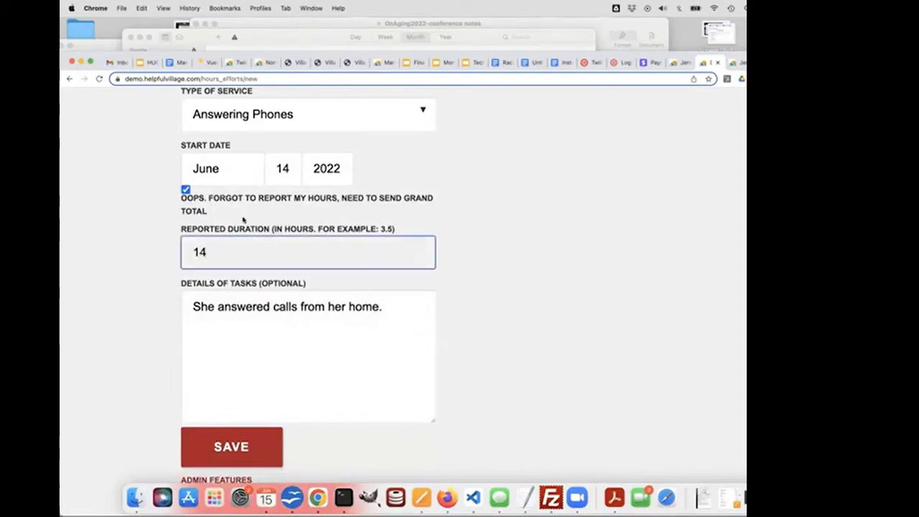
click(186, 191)
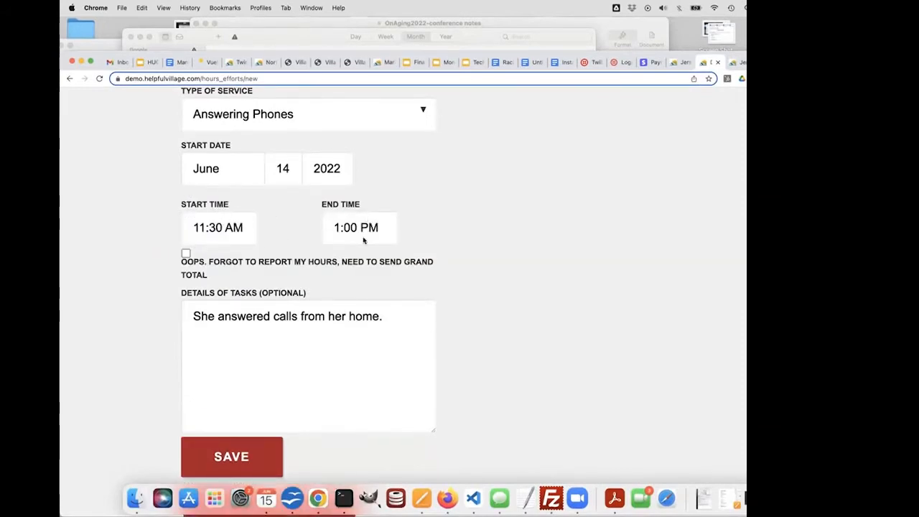
- Save the office hours entry and review it in the office hours list
scroll(268, 404, down, 3)
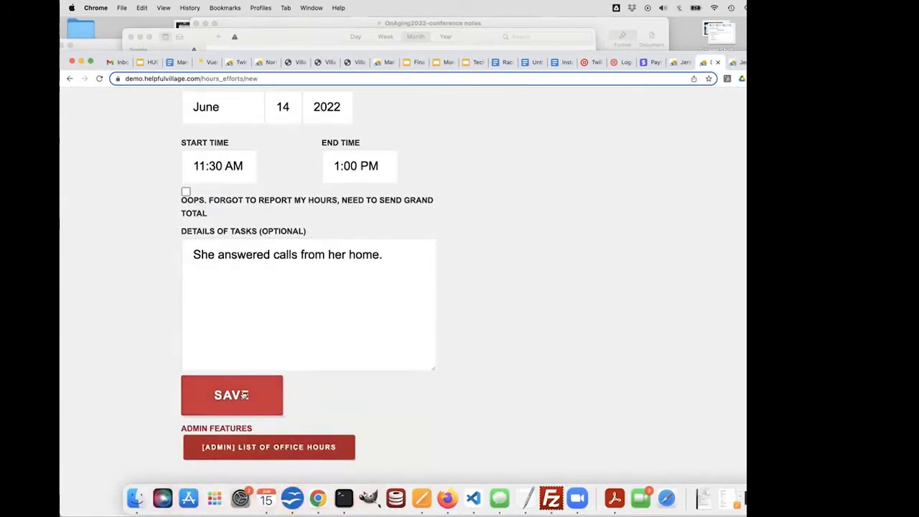
click(245, 395)
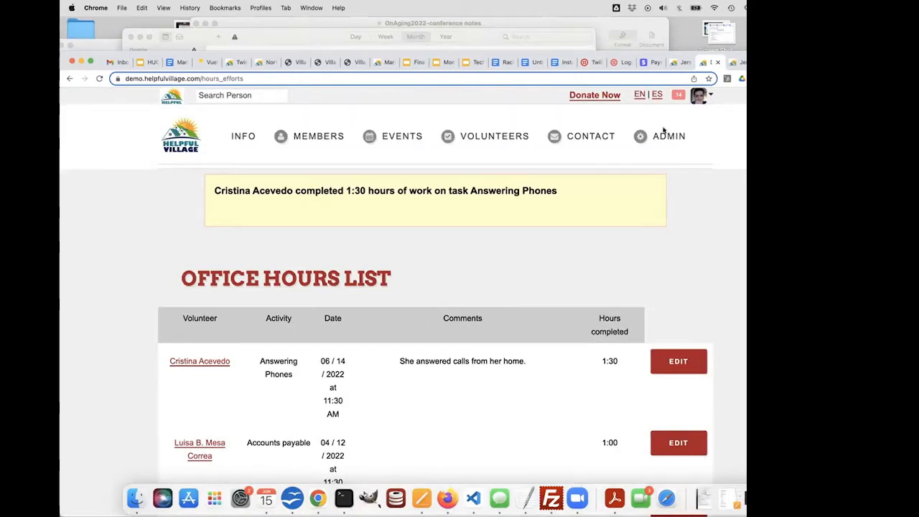
mouse_move(665, 135)
mouse_move(660, 336)
scroll(514, 276, down, 1)
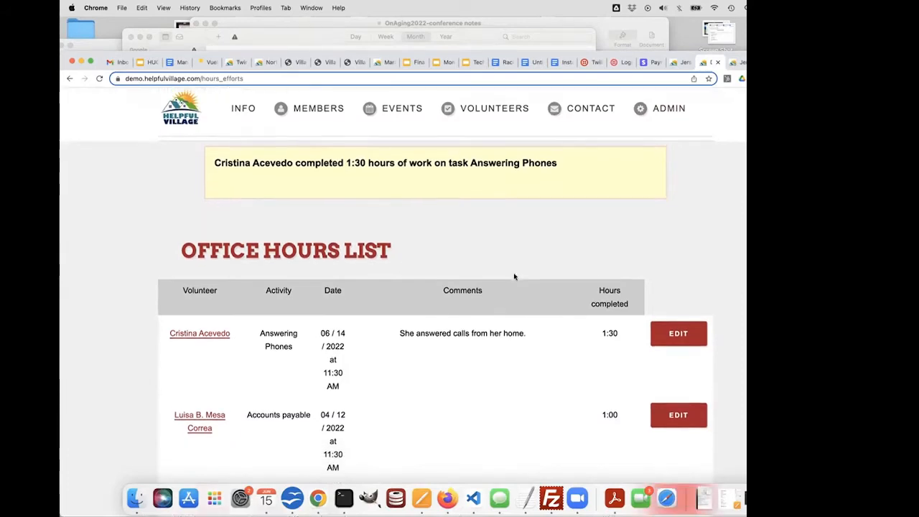
scroll(514, 276, up, 1)
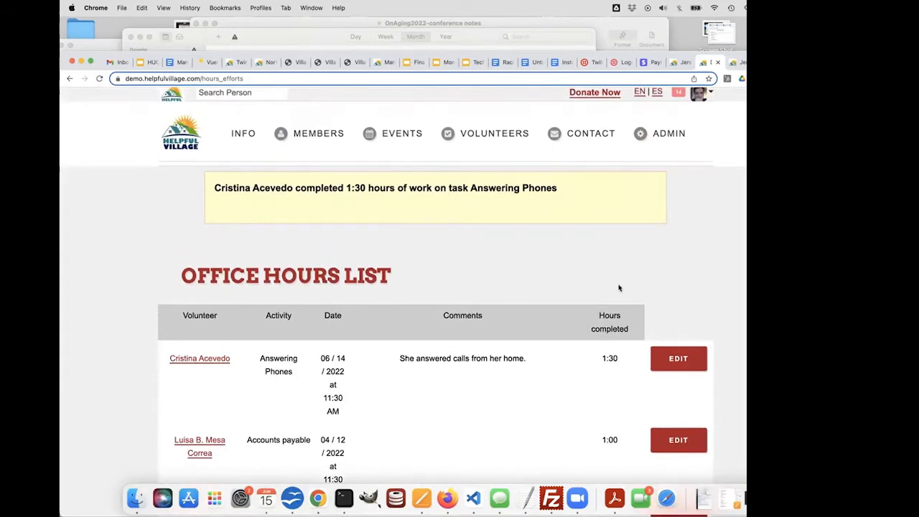
scroll(364, 234, down, 1)
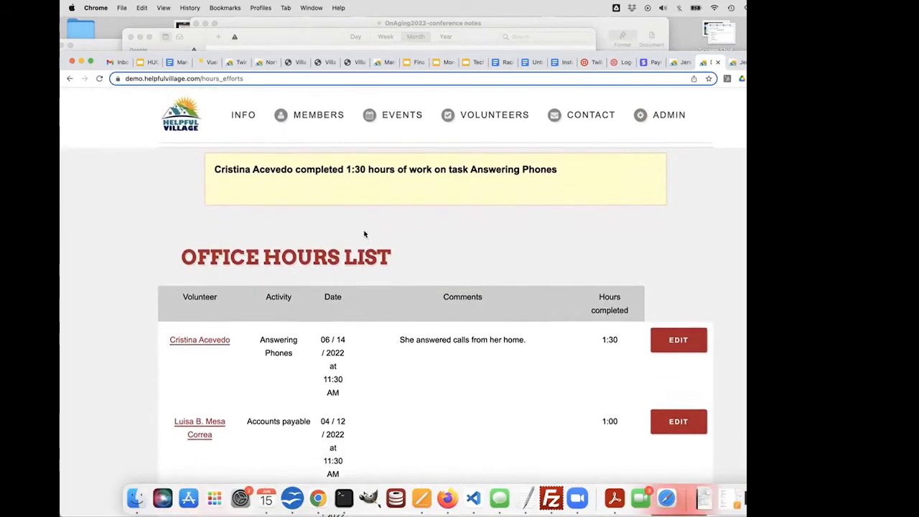
scroll(364, 234, up, 1)
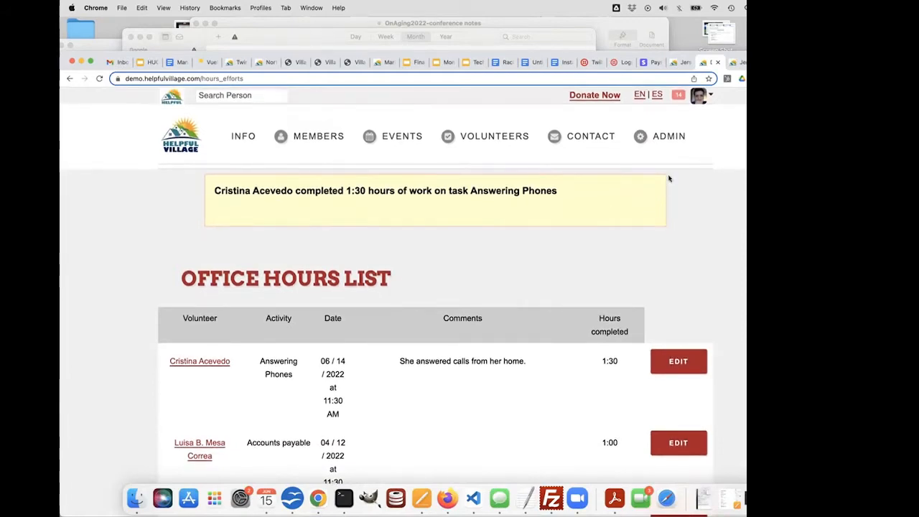
- Search people by the volunteer's first name and open the list of service requests
click(216, 95)
text(manuel)
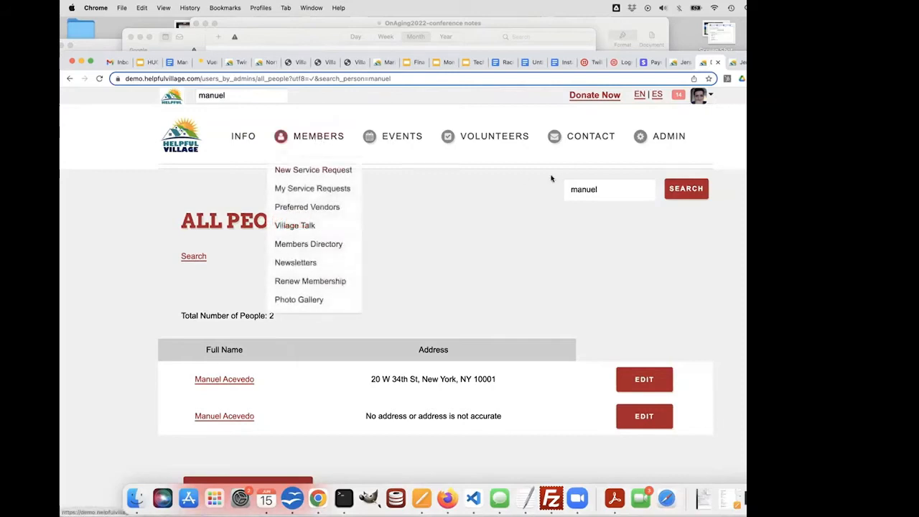
mouse_move(484, 138)
click(476, 171)
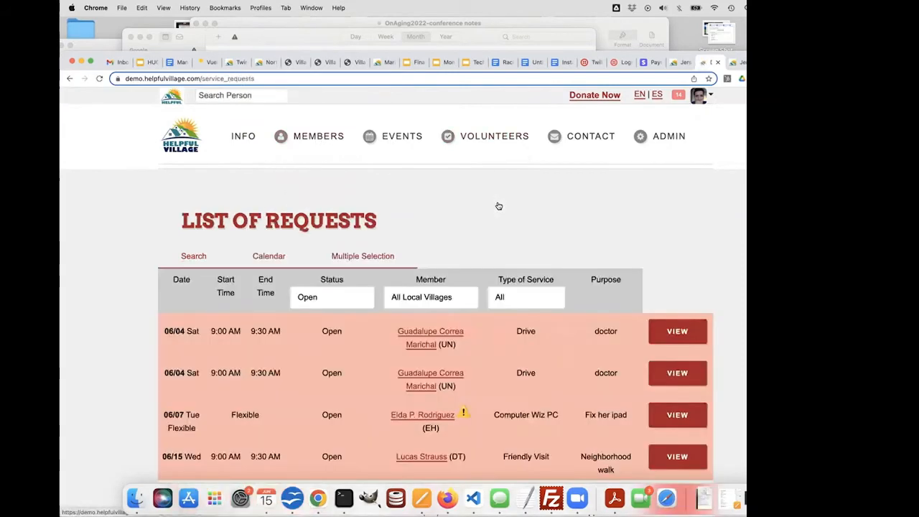
- Search people by the volunteer's first name and open the volunteer settings of the first matching person
click(229, 96)
text(manuel)
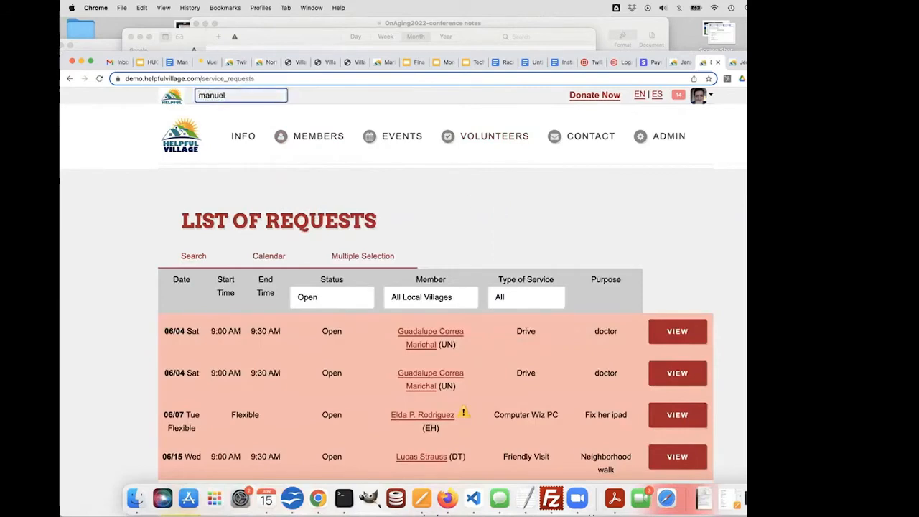
mouse_move(235, 138)
key(Return)
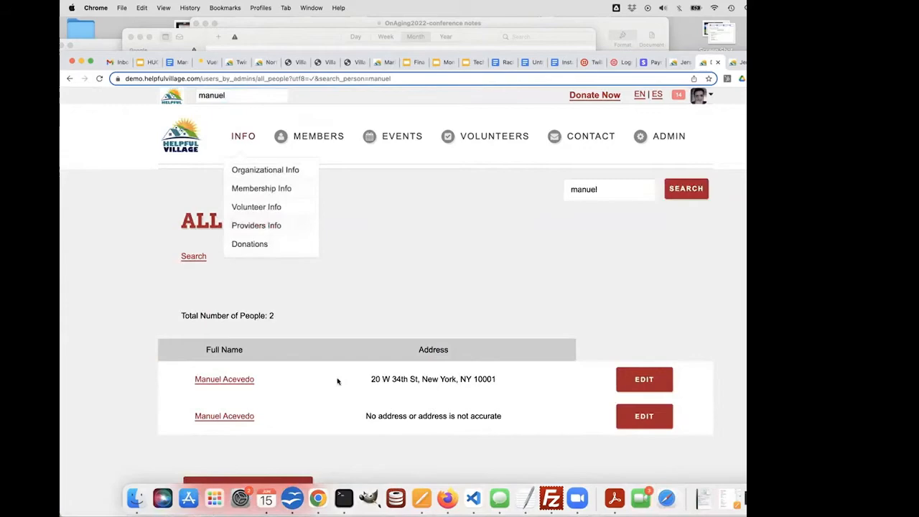
click(233, 381)
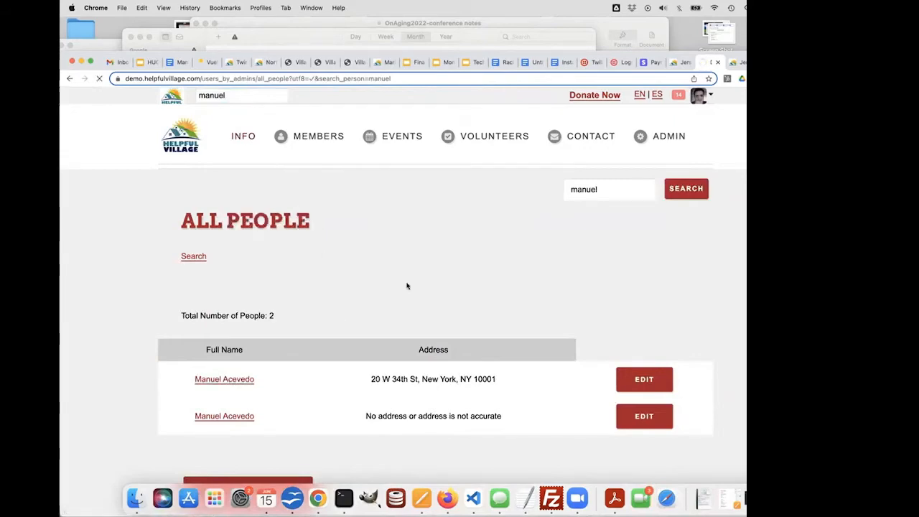
click(398, 316)
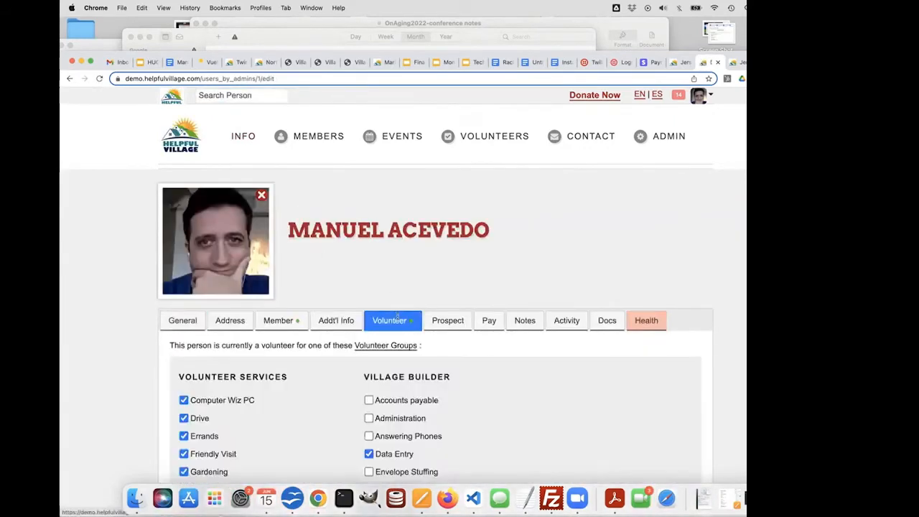
- Review the person's volunteer services and open the list of group categories, including through the admin people management
scroll(398, 316, down, 4)
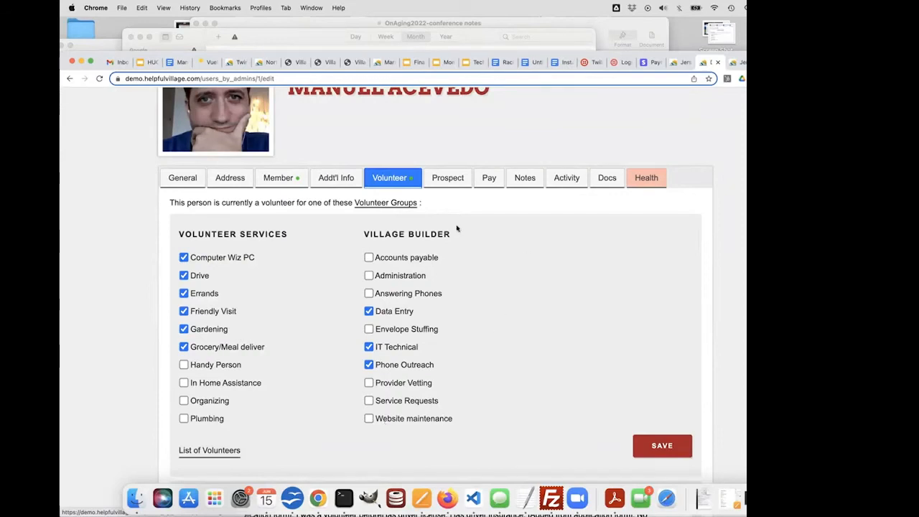
click(394, 204)
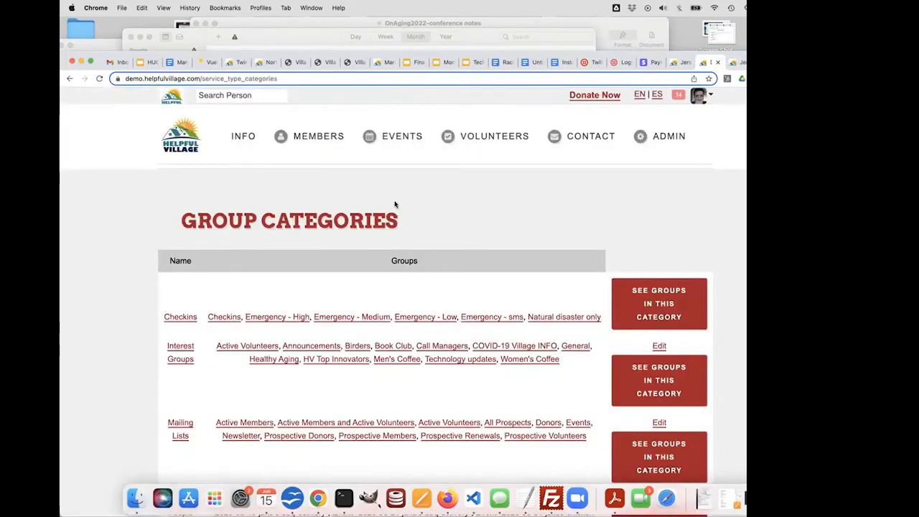
mouse_move(689, 135)
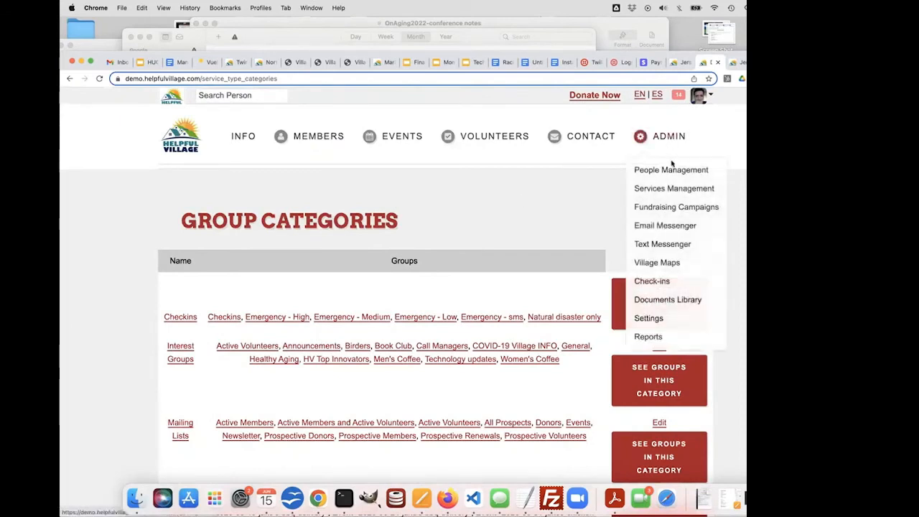
mouse_move(671, 169)
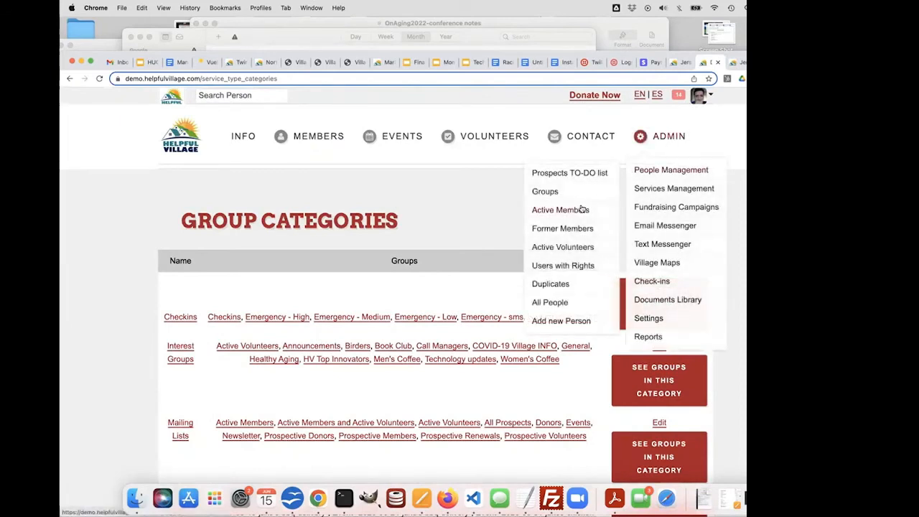
click(545, 192)
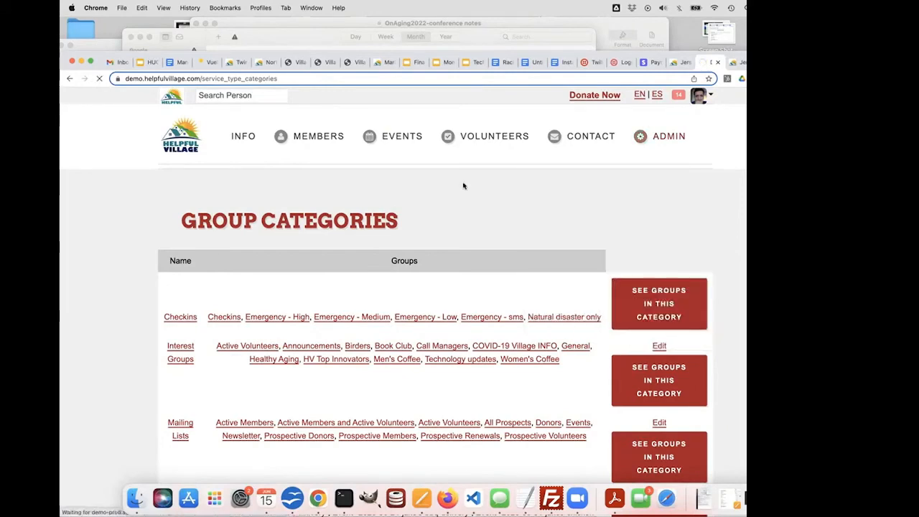
- Look through the group categories and open Village Builders to review its groups
scroll(460, 190, down, 2)
scroll(395, 183, down, 2)
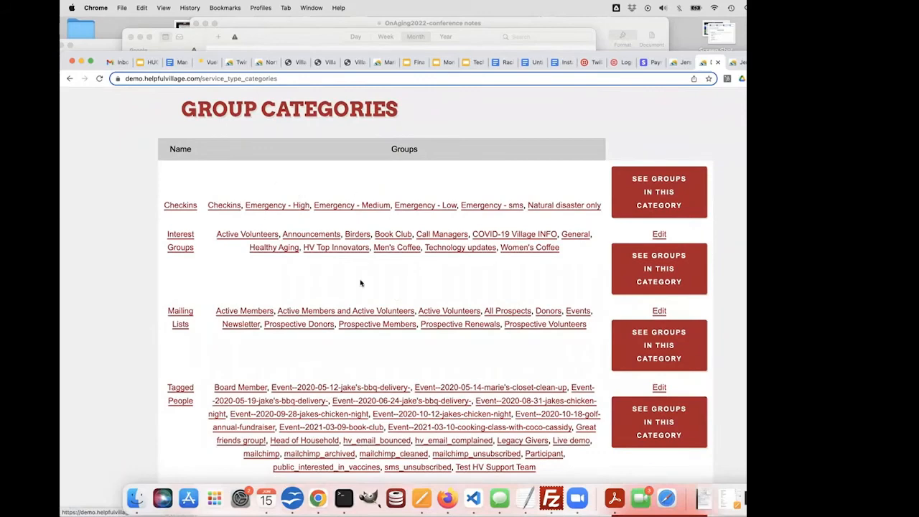
scroll(302, 179, down, 1)
scroll(300, 178, down, 2)
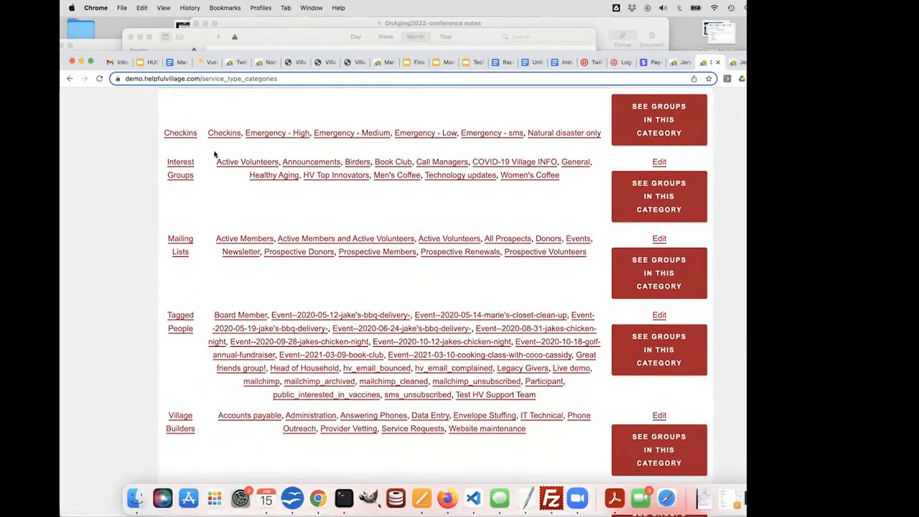
scroll(173, 149, down, 2)
scroll(173, 152, down, 3)
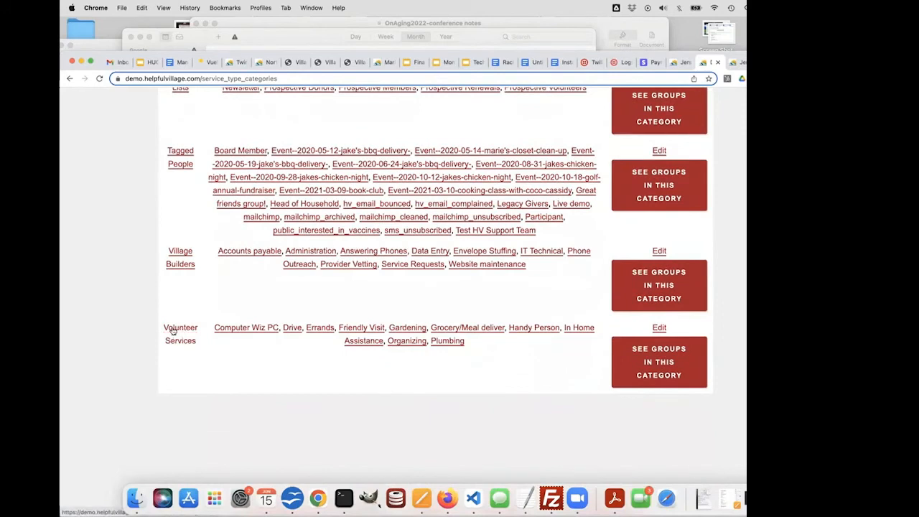
click(179, 268)
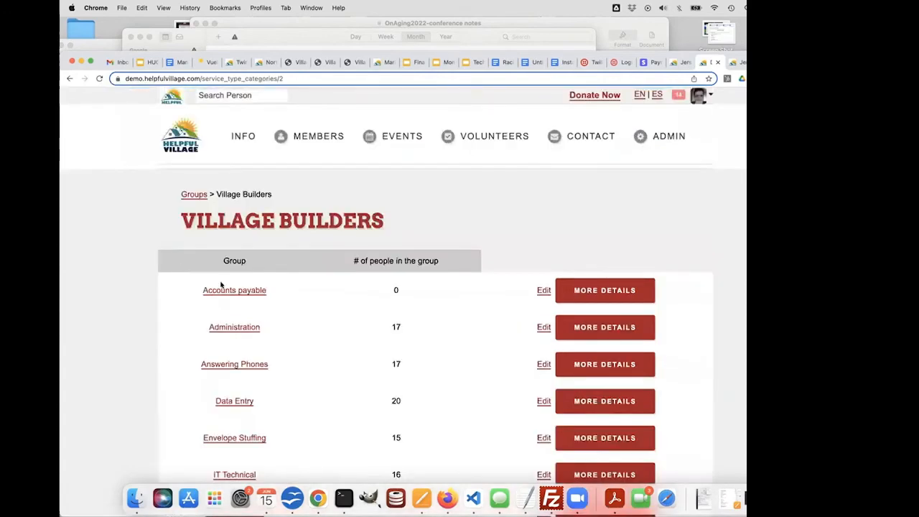
scroll(266, 292, down, 5)
scroll(267, 292, up, 3)
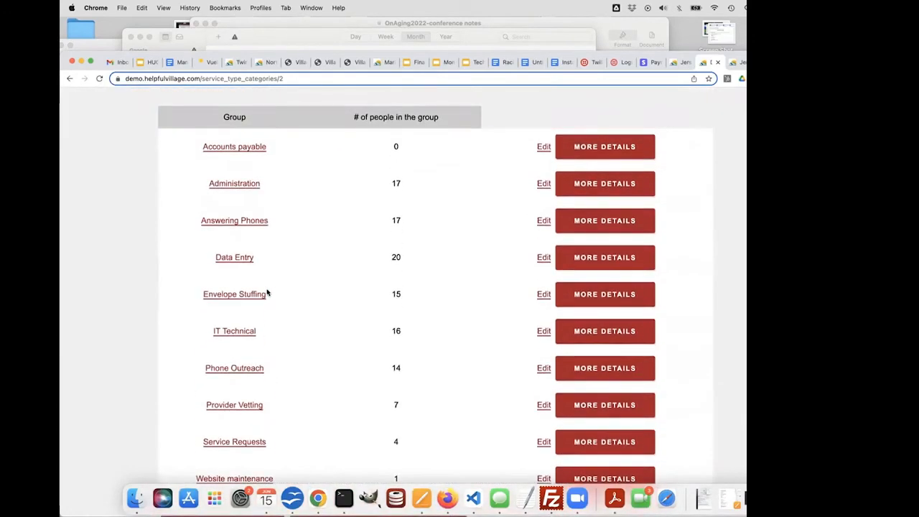
scroll(257, 166, down, 4)
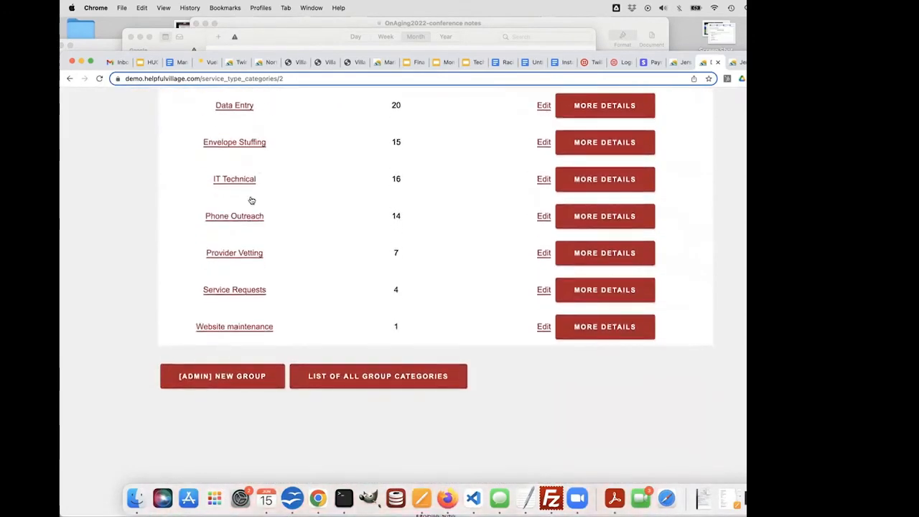
- Start a new group in the Village Builders category
click(231, 377)
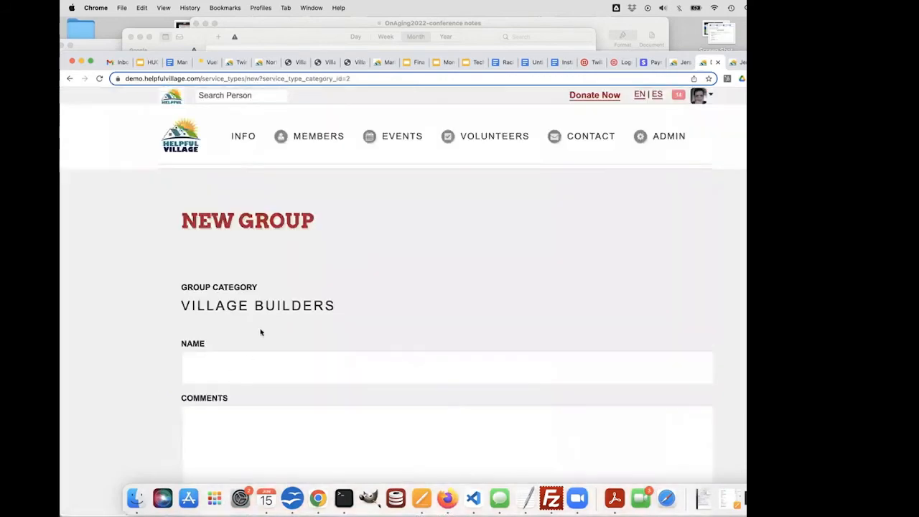
scroll(253, 320, down, 1)
click(249, 314)
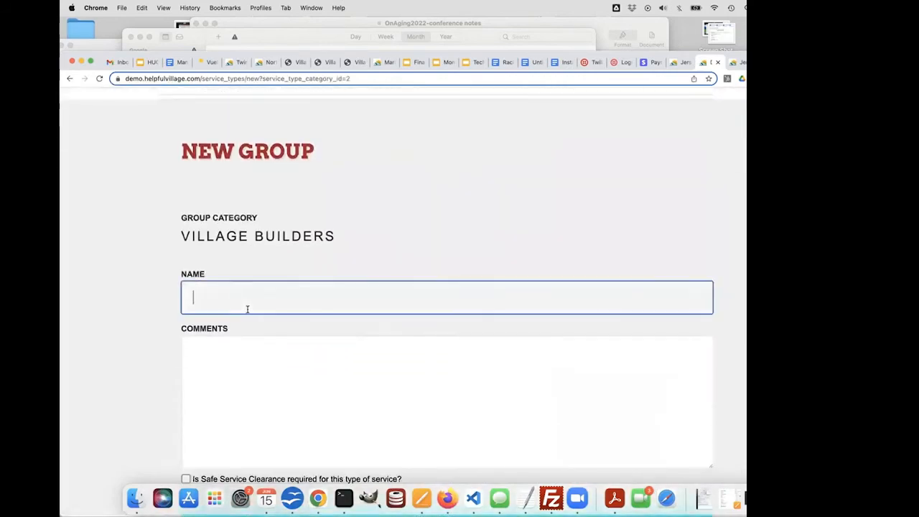
text(Grocey)
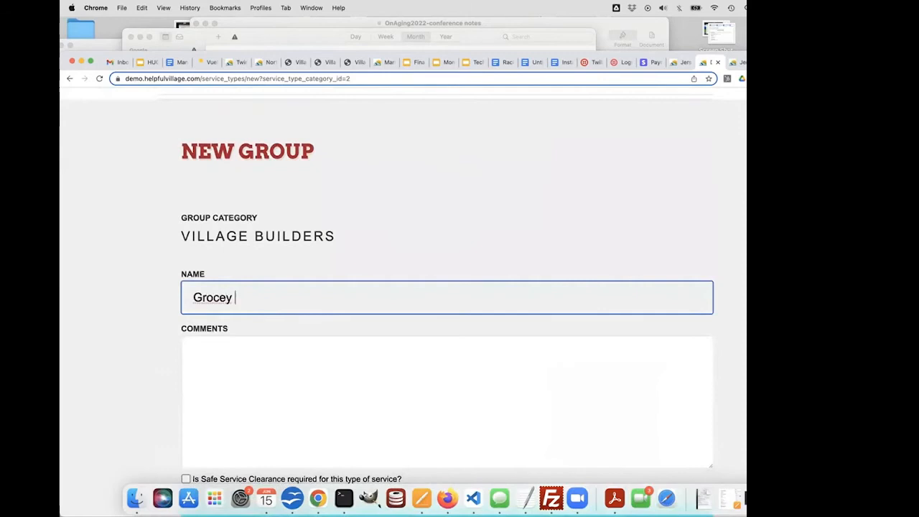
key(BackSpace)
text(ry)
key(BackSpace)
key(BackSpace)
key(BackSpace)
key(BackSpace)
key(BackSpace)
key(BackSpace)
key(BackSpace)
- Name the new group "Special Gift Bag" and enter the comment "A bag with a plant and a cookie"
text(Specia)
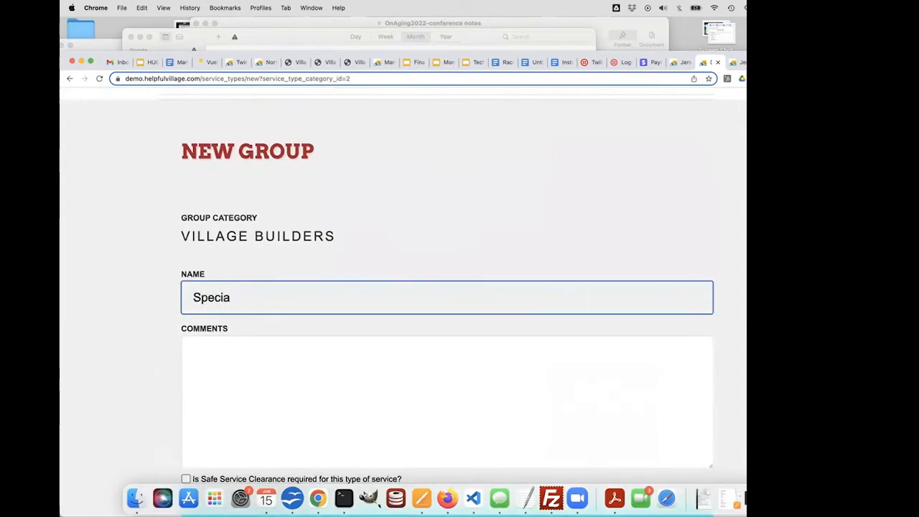
text(l Gift Bag)
scroll(231, 293, down, 3)
click(231, 294)
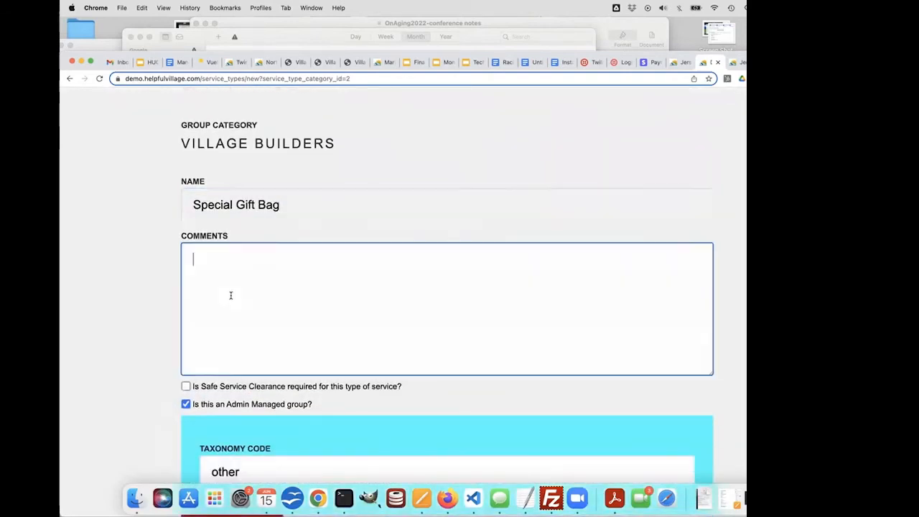
text(A bag )
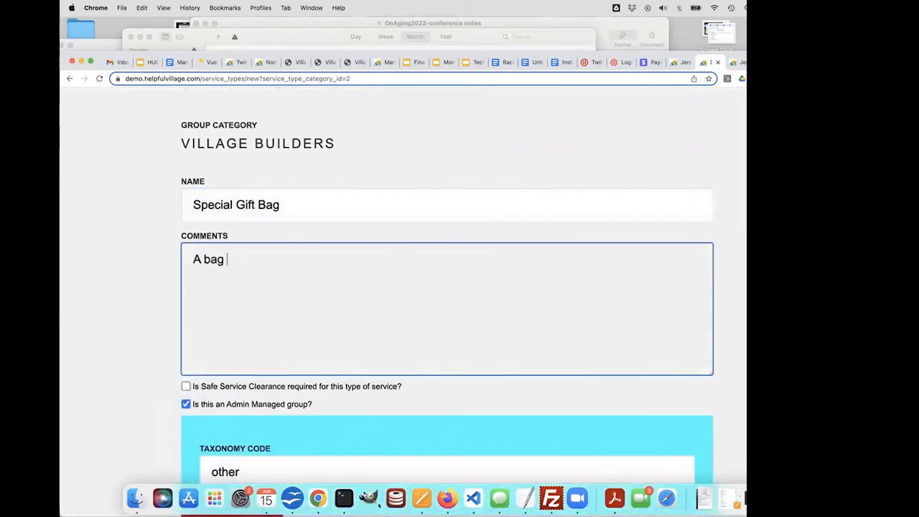
text(with a plant an)
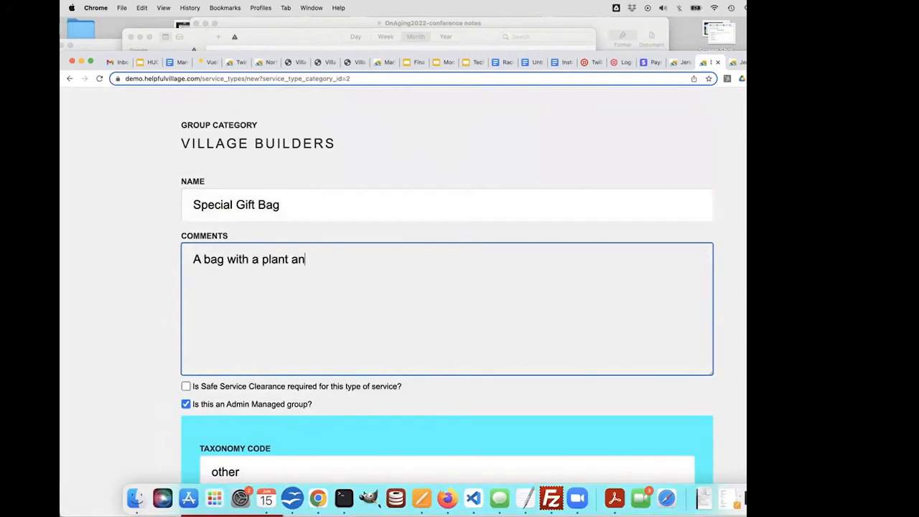
text(d acooki)
key(BackSpace)
key(BackSpace)
key(BackSpace)
key(BackSpace)
key(BackSpace)
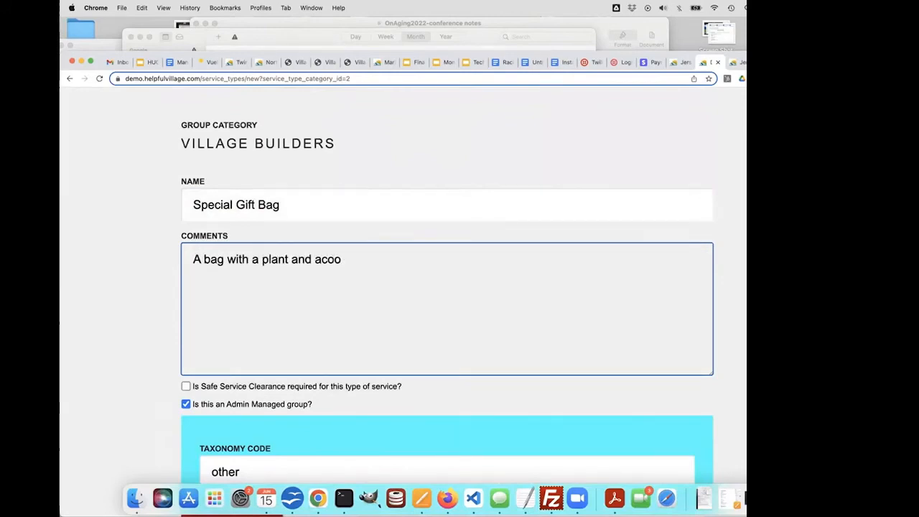
text(cookie)
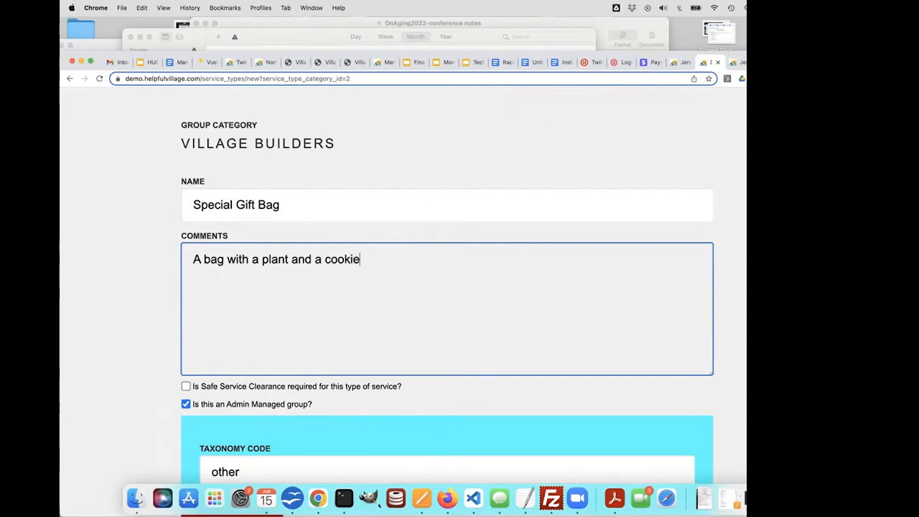
- Save the new group and check its entry in the Village Builders list
scroll(459, 287, down, 3)
scroll(459, 287, down, 2)
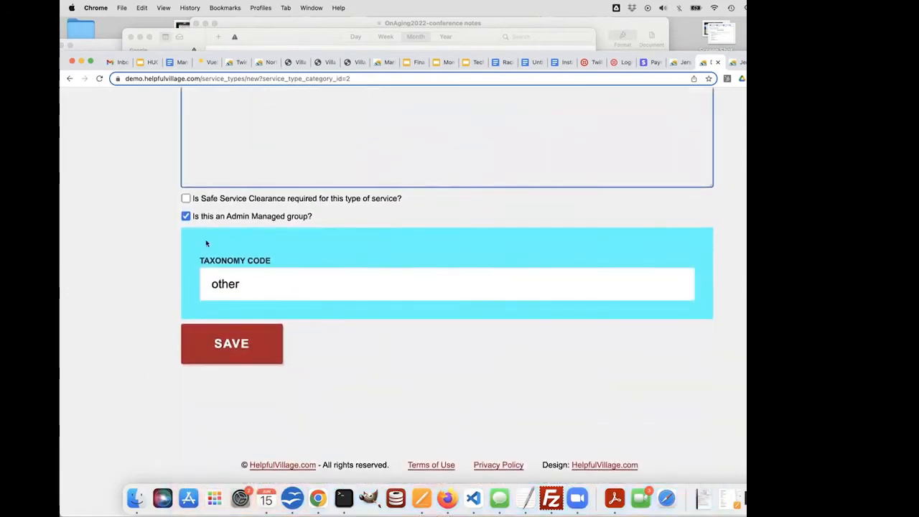
click(209, 351)
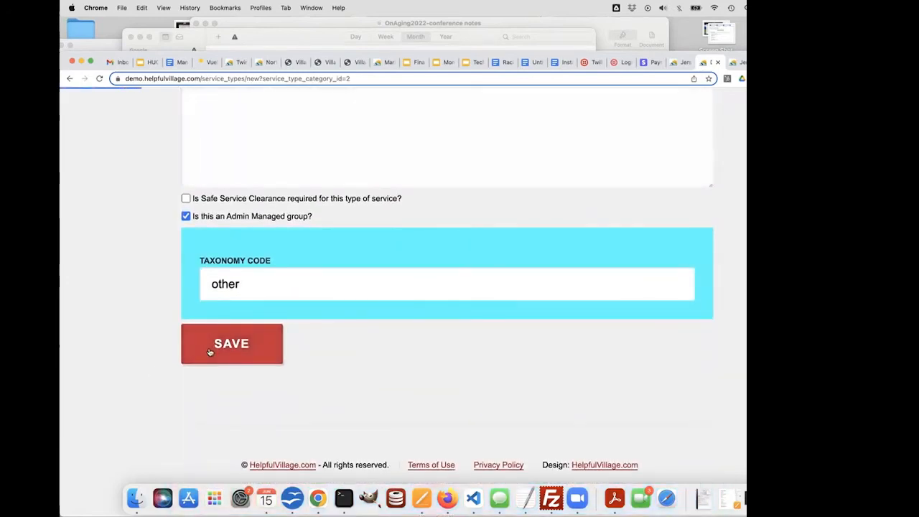
scroll(261, 301, down, 1)
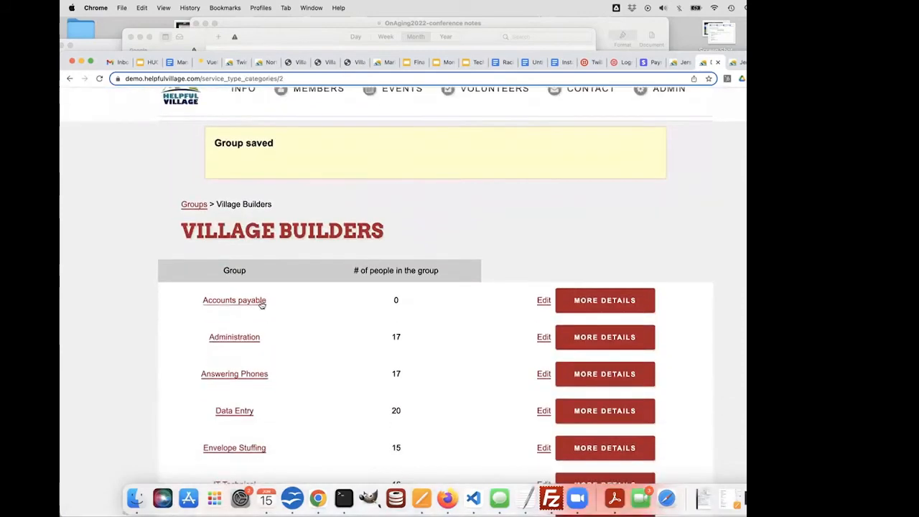
scroll(259, 338, down, 2)
scroll(216, 215, down, 4)
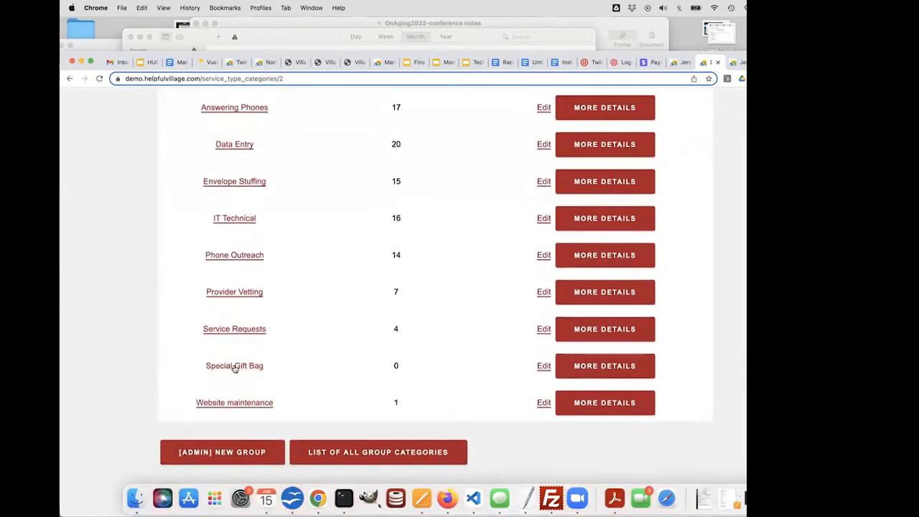
scroll(246, 369, up, 5)
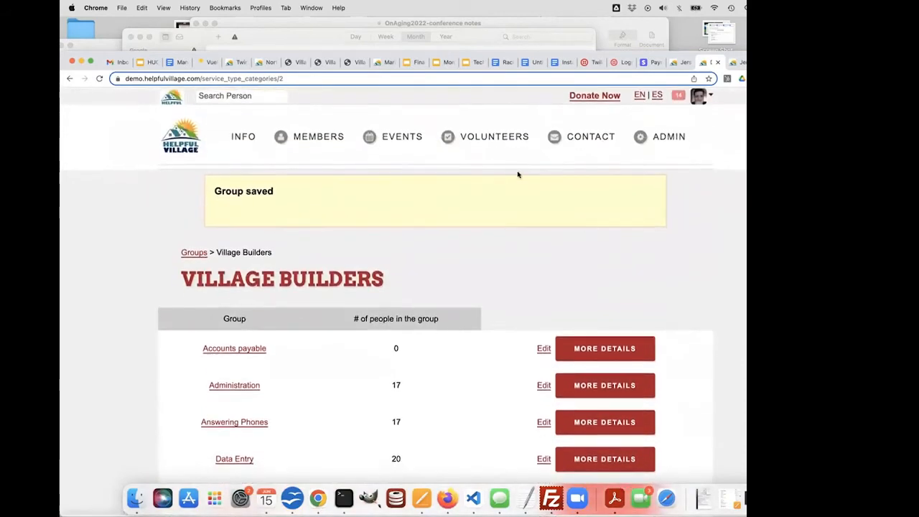
- Open the form for reporting volunteer hours and check the Type of Service options for Special Gift Bag without choosing one
mouse_move(481, 146)
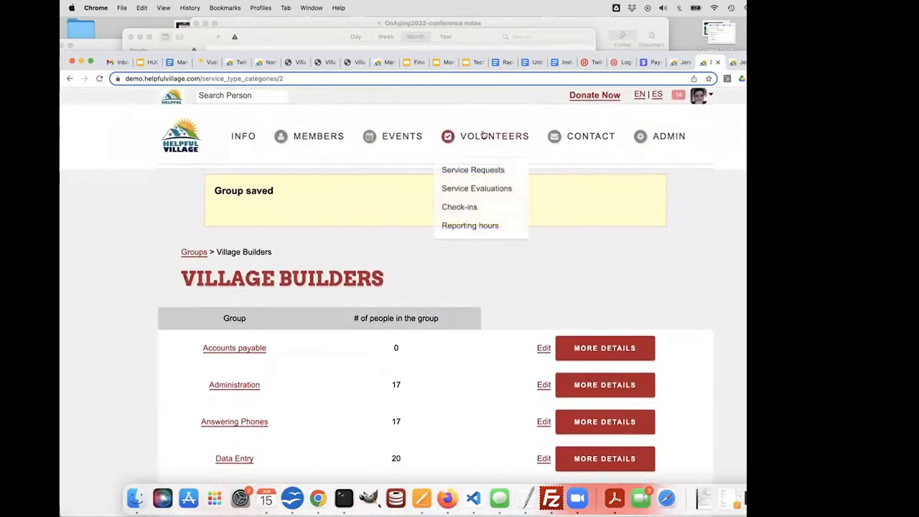
click(469, 228)
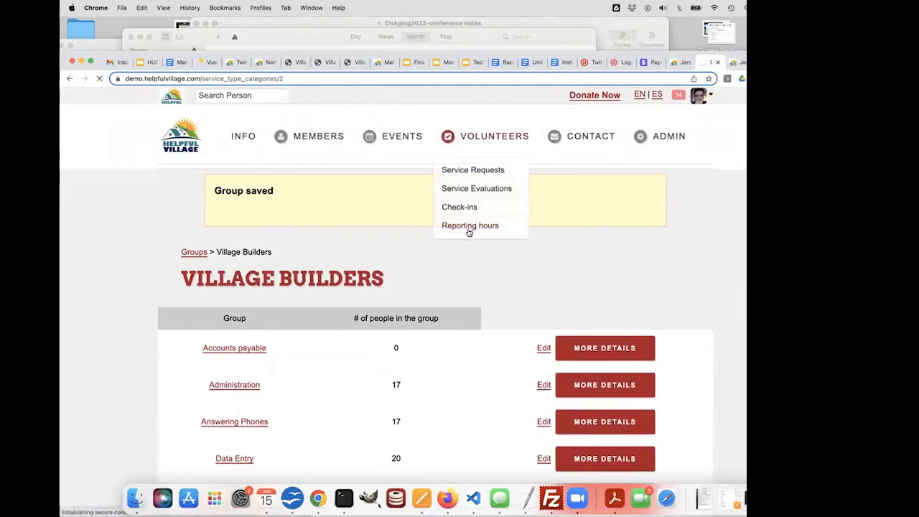
scroll(469, 232, down, 5)
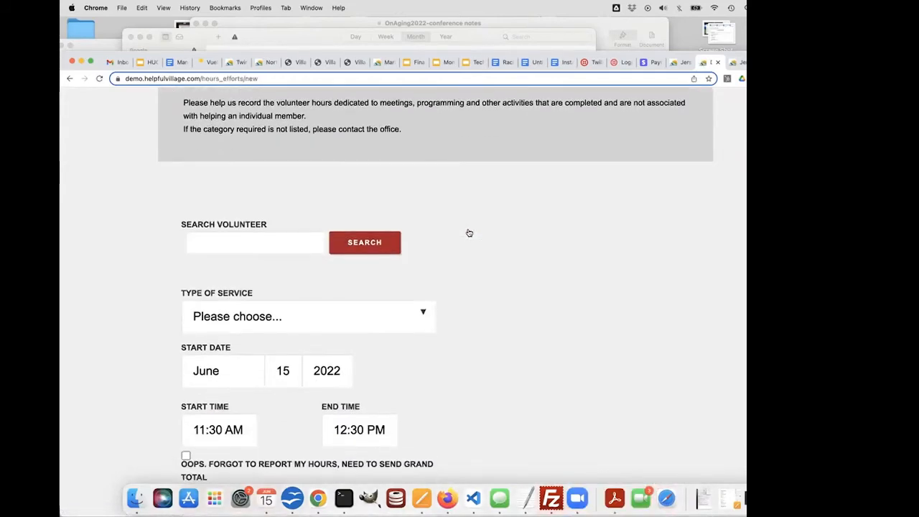
click(316, 264)
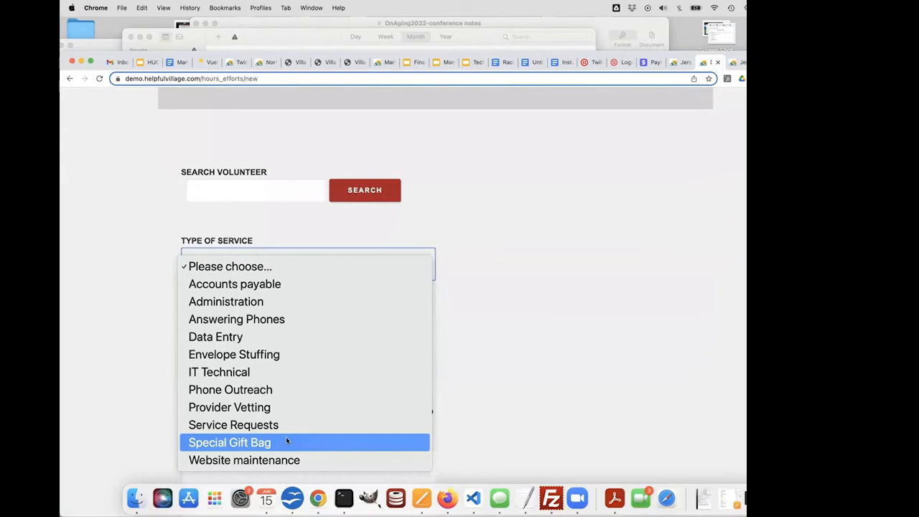
click(595, 318)
scroll(595, 318, up, 5)
mouse_move(494, 137)
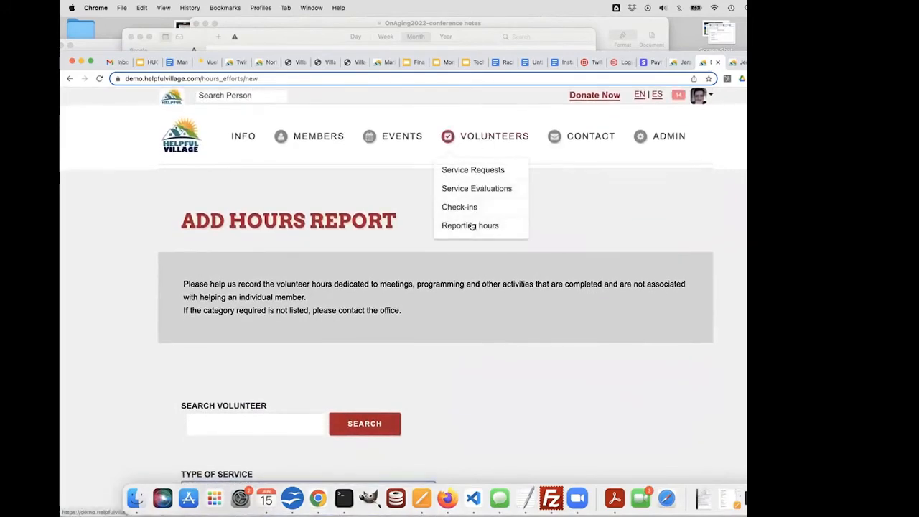